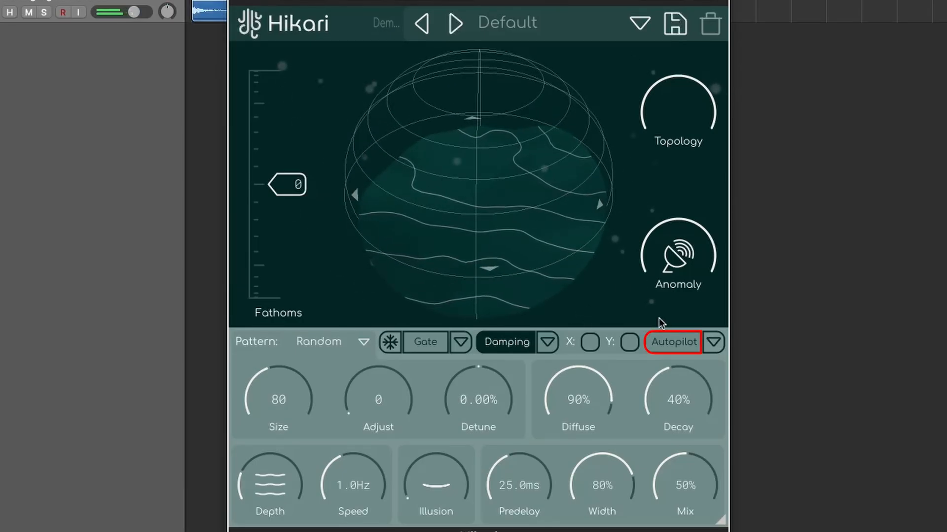
# Enable Autopilot and set its movement speed to 0.33 and its scale to 12.
pyautogui.click(667, 345)
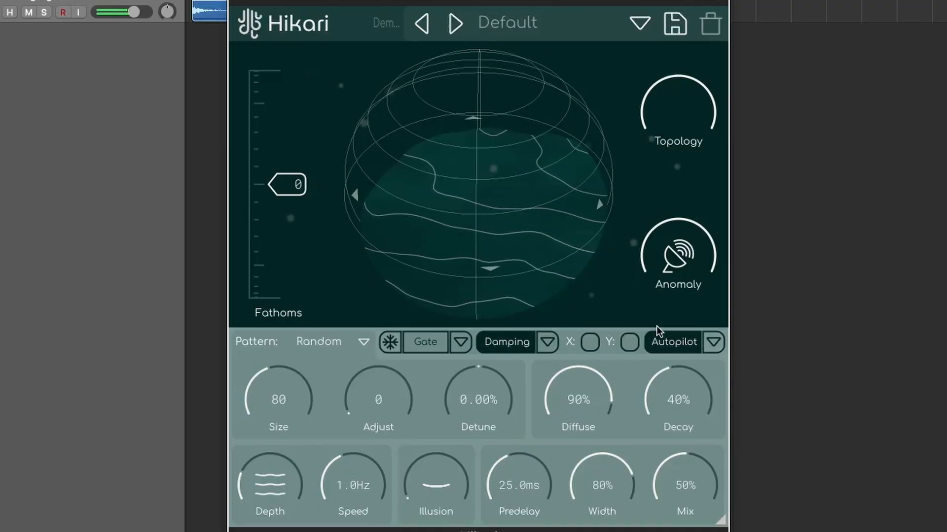
pyautogui.click(713, 345)
pyautogui.moveTo(595, 399); pyautogui.dragTo(595, 384)
pyautogui.moveTo(673, 414); pyautogui.dragTo(673, 398)
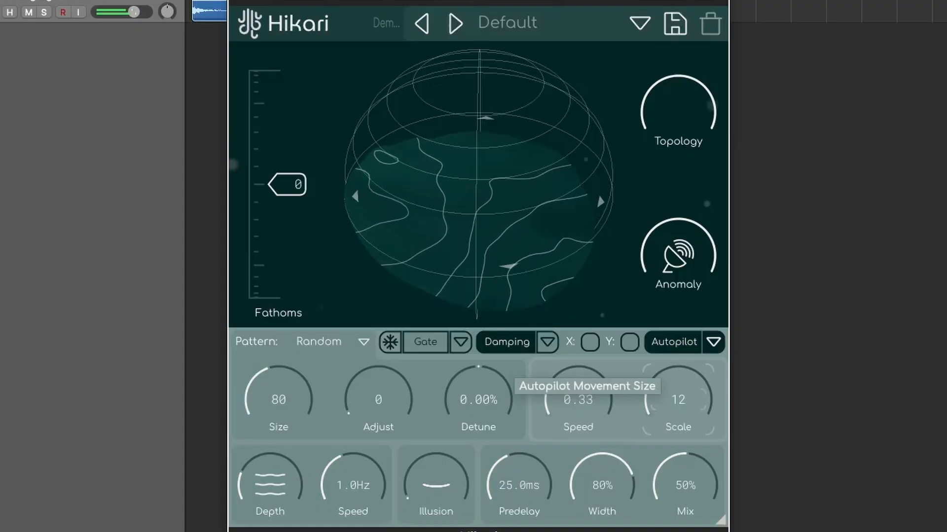
pyautogui.click(715, 344)
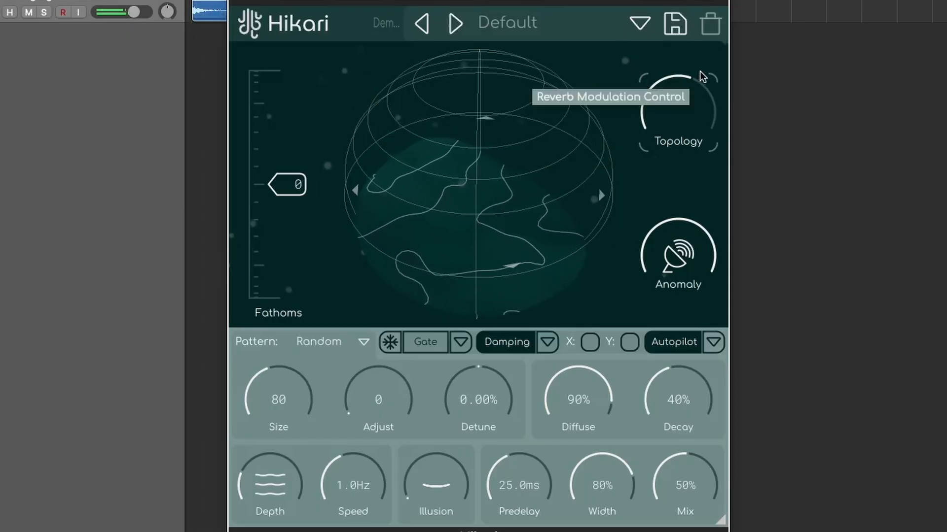
# Lower Topology and Anomaly to about half each and turn Autopilot off.
pyautogui.moveTo(676, 91); pyautogui.dragTo(676, 111)
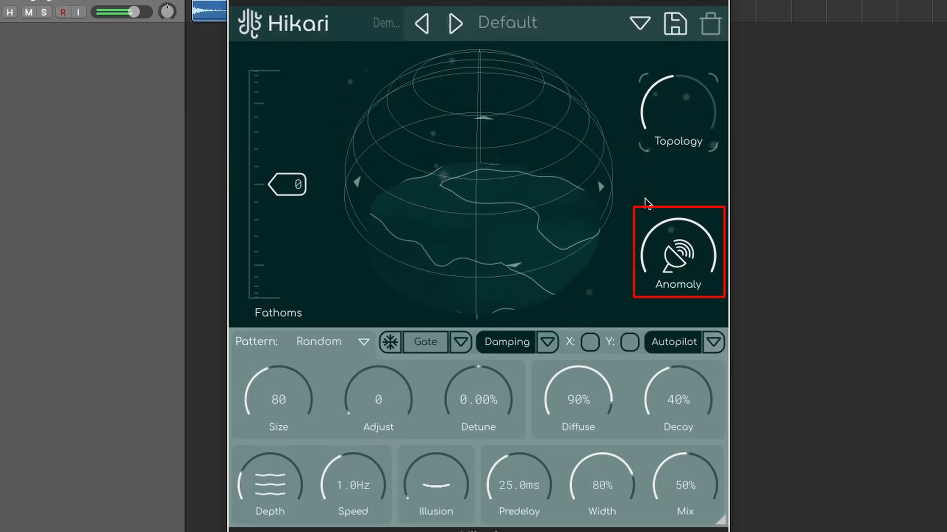
pyautogui.moveTo(666, 242); pyautogui.dragTo(666, 279)
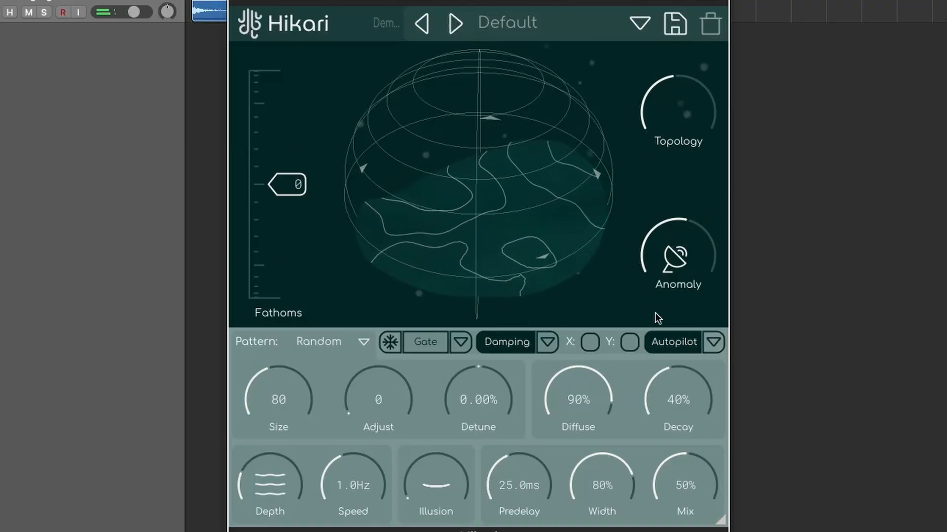
pyautogui.click(672, 342)
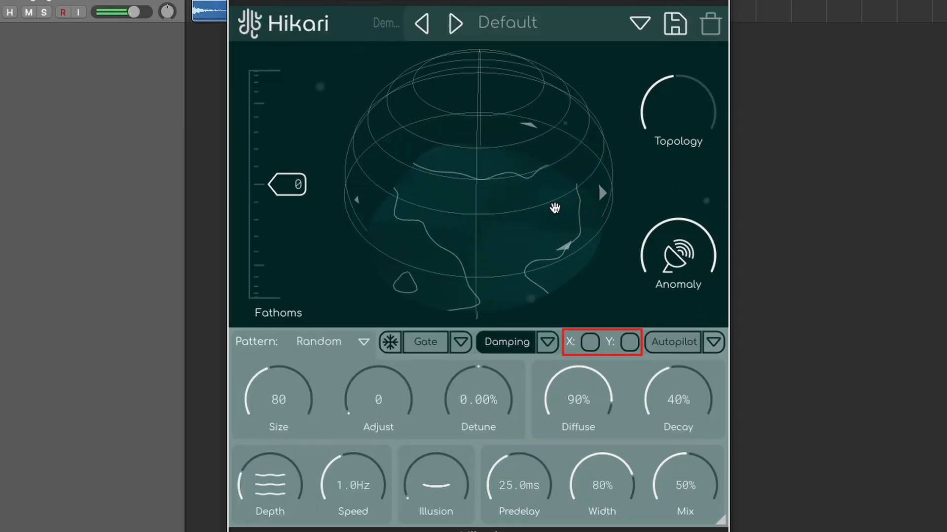
# Try linking the Navigator Y axis to Size, remove that link and switch Y assignment off.
pyautogui.click(588, 345)
pyautogui.click(629, 343)
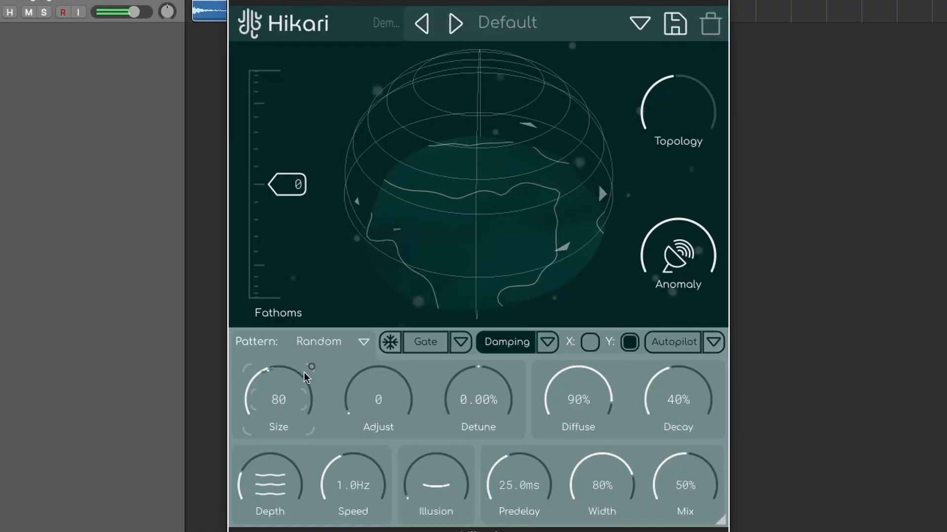
pyautogui.rightClick(285, 402)
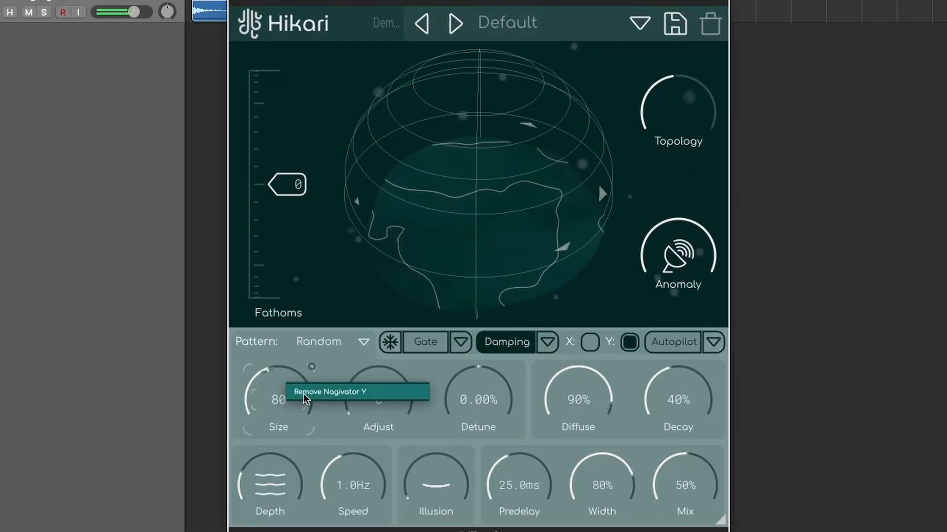
pyautogui.click(304, 393)
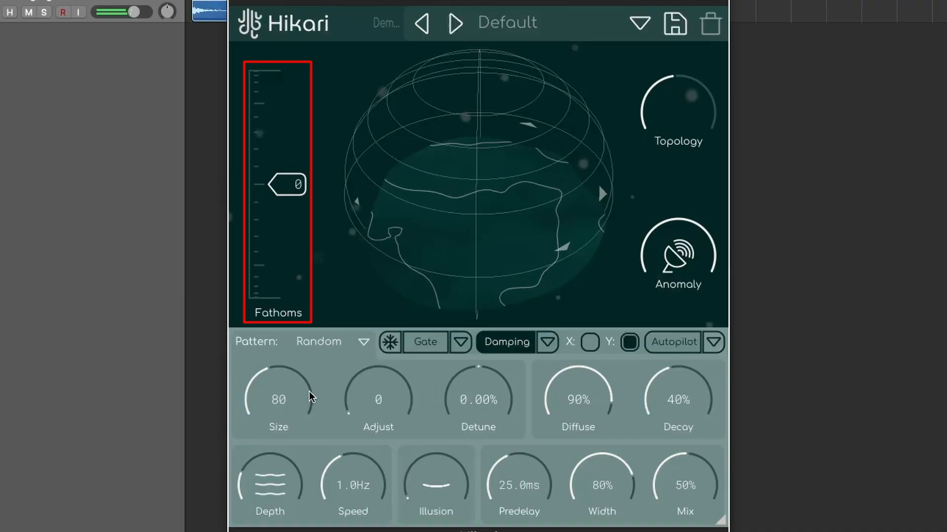
pyautogui.click(625, 340)
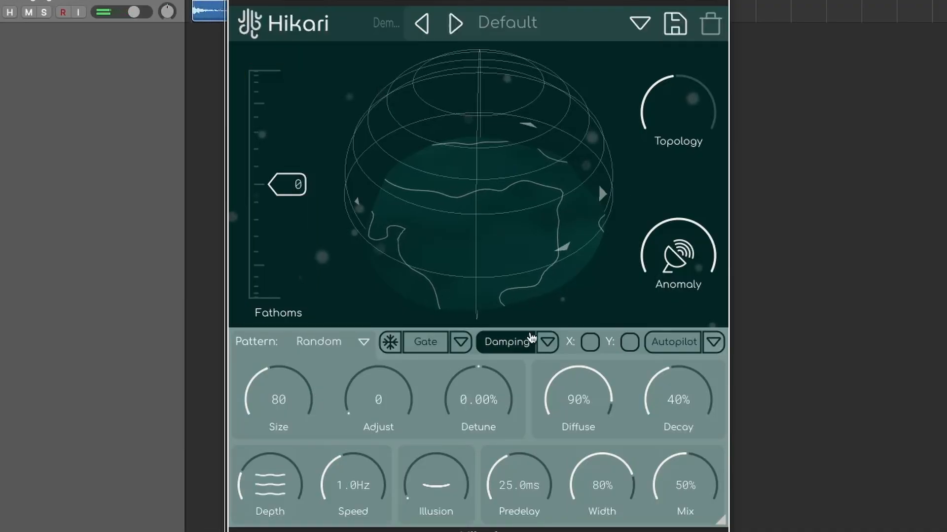
# Lower Fathoms to -74 and raise it to 100.
pyautogui.moveTo(302, 197); pyautogui.dragTo(302, 258)
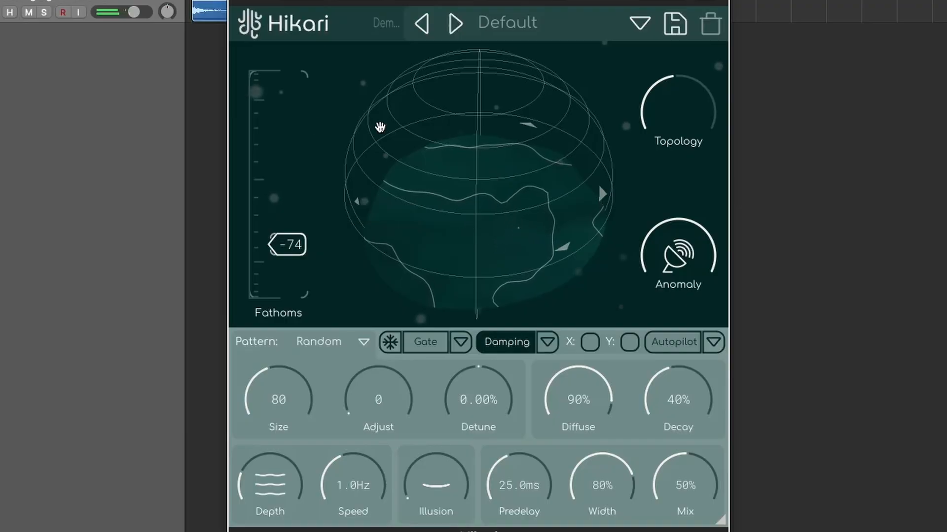
pyautogui.moveTo(303, 250); pyautogui.dragTo(295, 103)
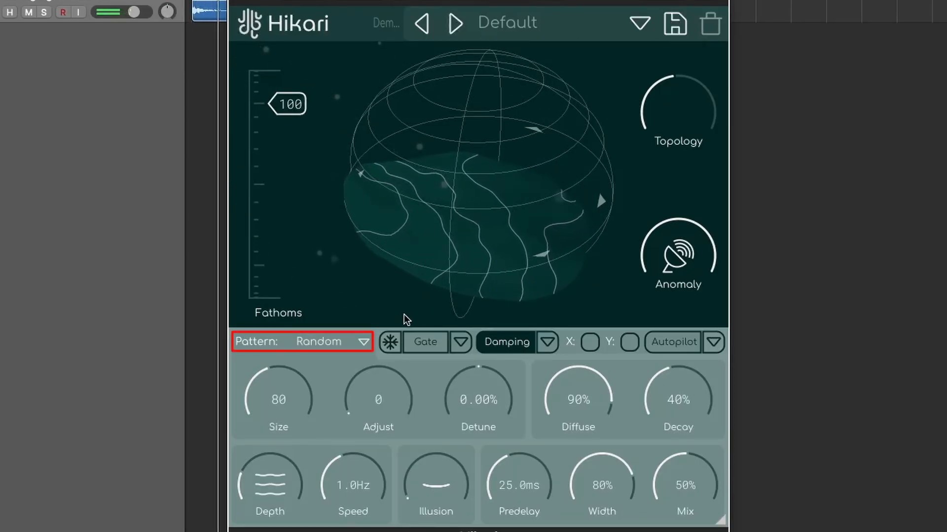
# Try the Waves and Random delay patterns and set the pattern to Prime.
pyautogui.click(366, 344)
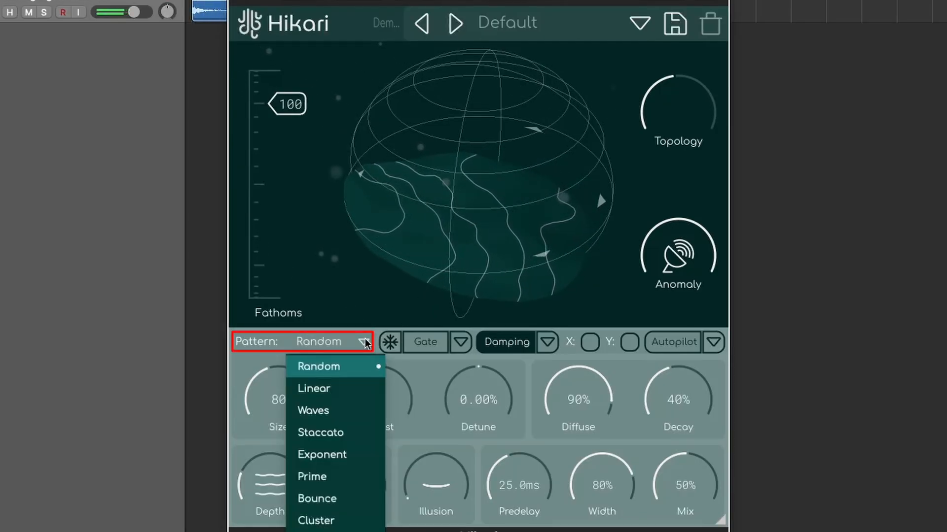
pyautogui.click(345, 412)
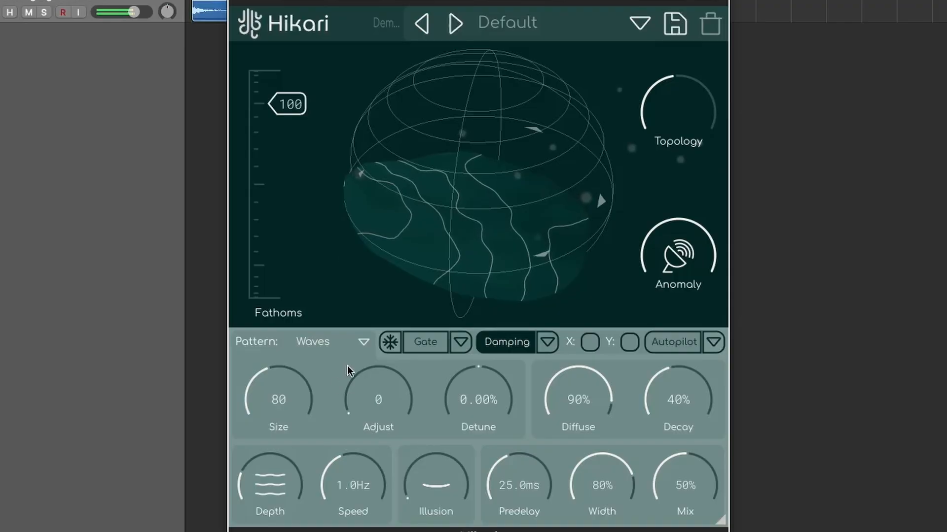
pyautogui.click(369, 344)
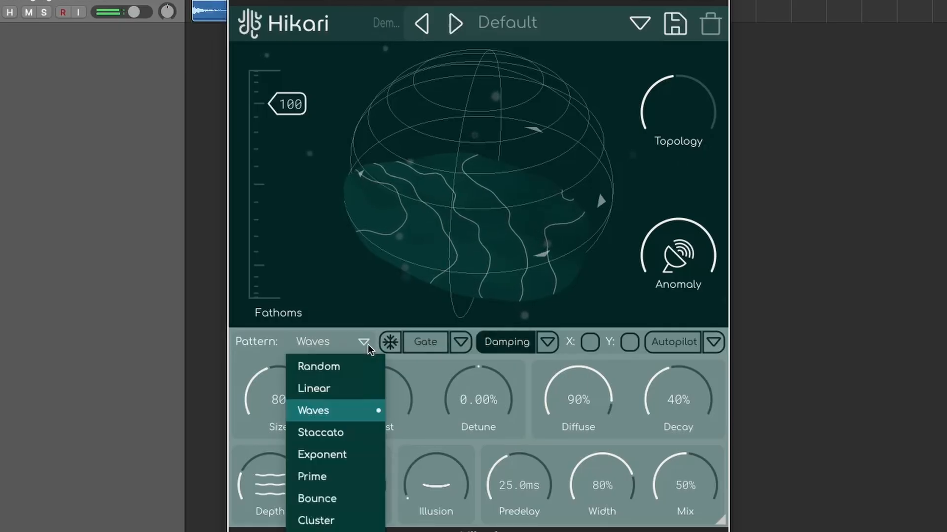
pyautogui.click(362, 365)
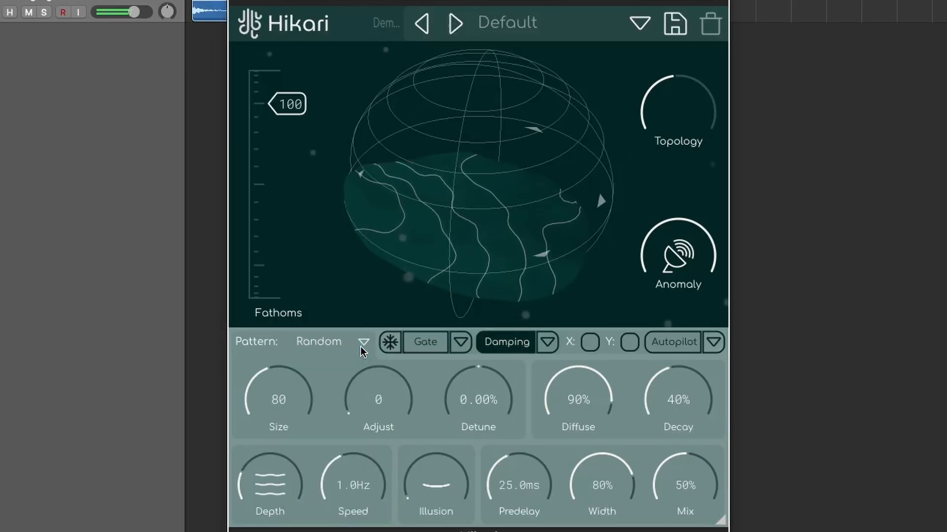
pyautogui.click(362, 343)
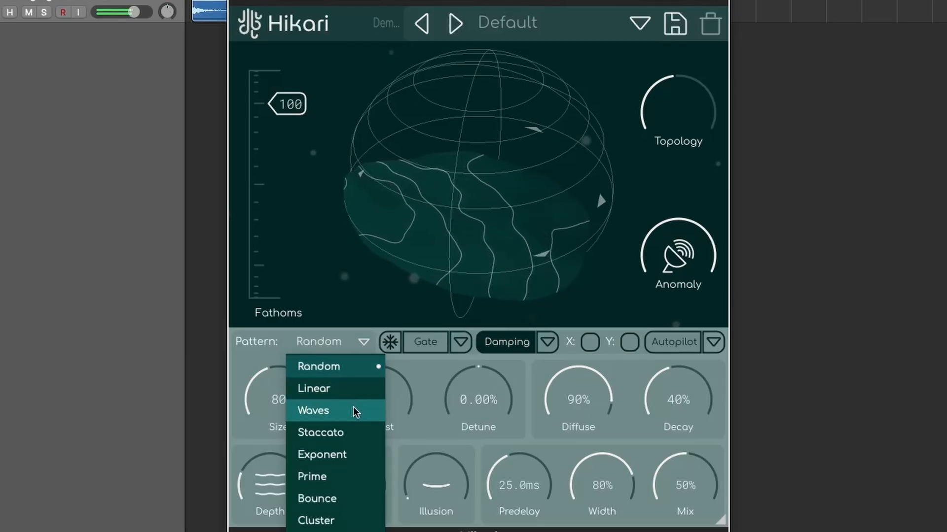
pyautogui.click(333, 479)
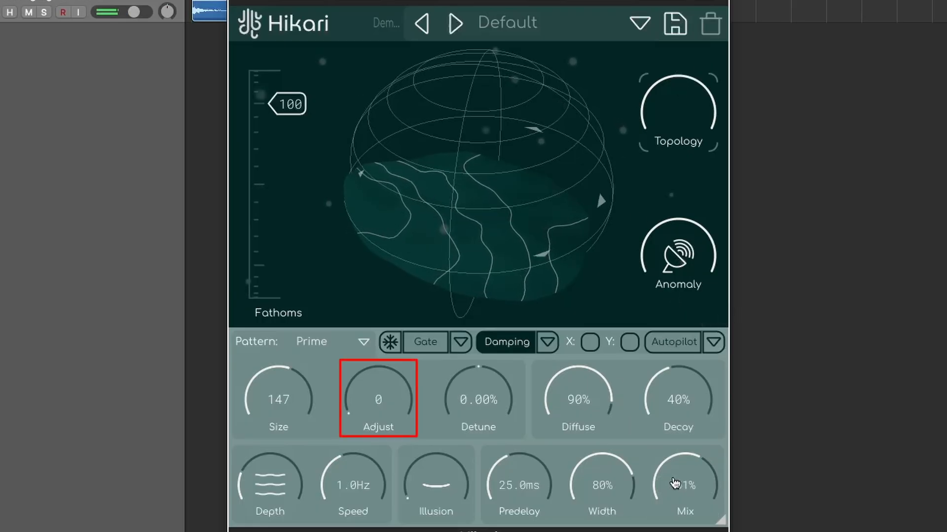
# Toggle playback and set the reverb's Detune to +0.01%, Diffuse to 65% and Decay to 70%.
pyautogui.press('space')
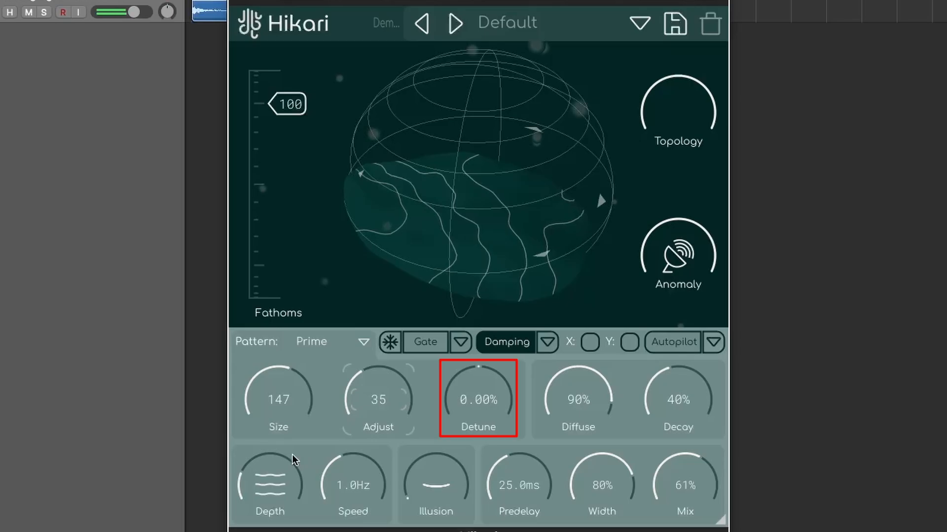
pyautogui.moveTo(479, 397)
pyautogui.mouseDown()
pyautogui.moveTo(478, 410)
pyautogui.moveTo(478, 398)
pyautogui.mouseUp()
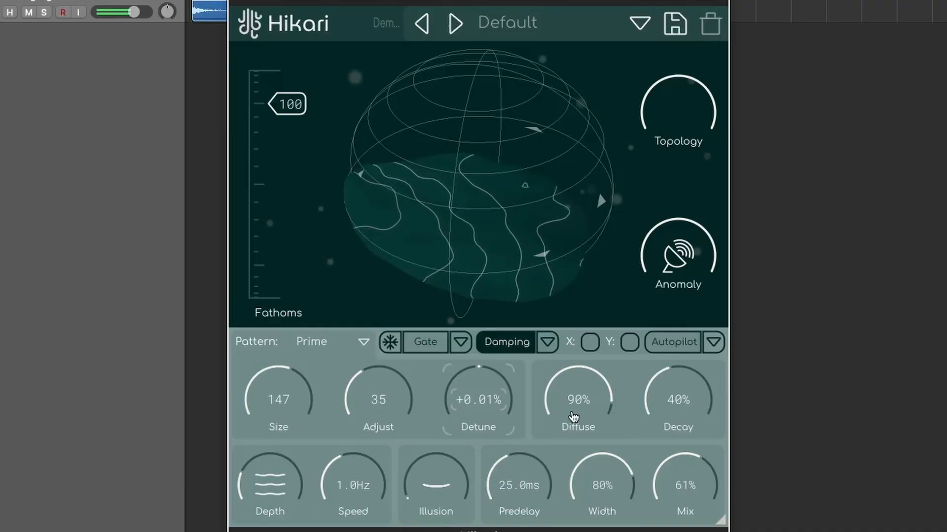
pyautogui.moveTo(580, 401); pyautogui.dragTo(578, 395)
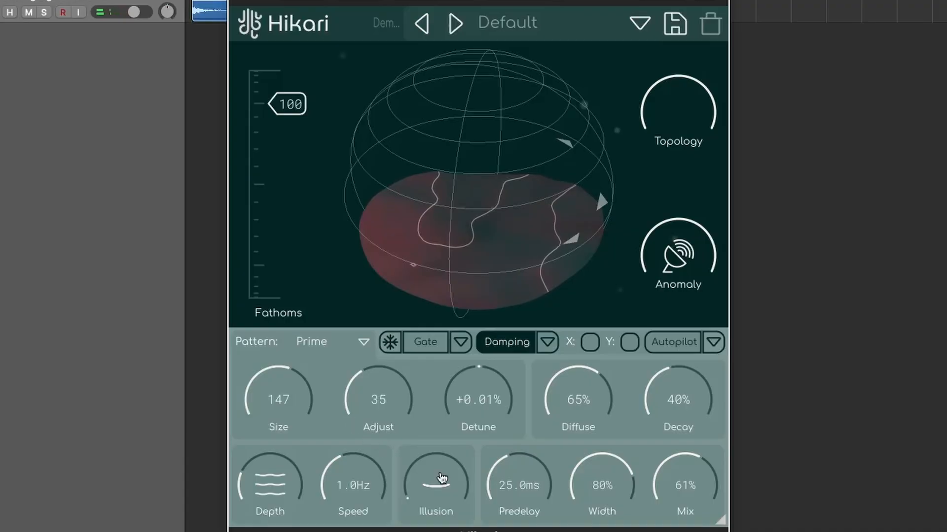
pyautogui.moveTo(649, 418); pyautogui.dragTo(650, 402)
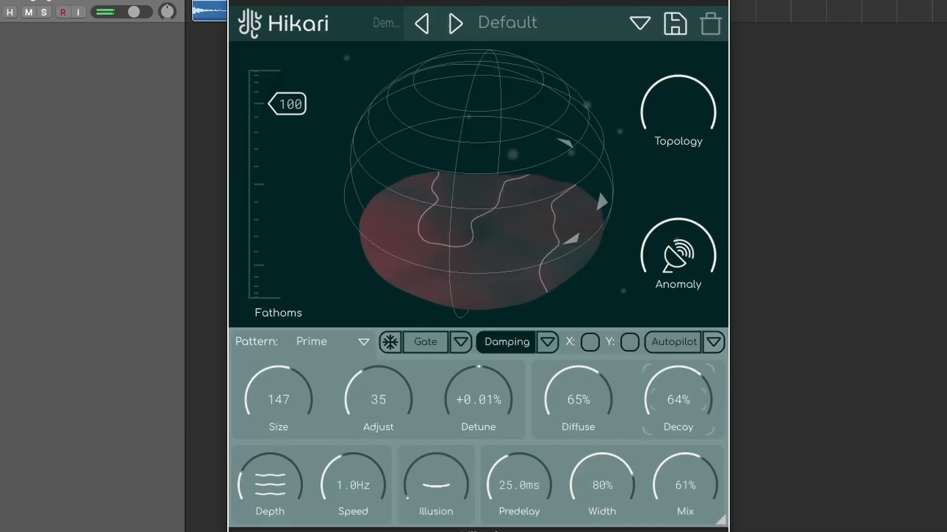
pyautogui.moveTo(650, 379); pyautogui.dragTo(650, 373)
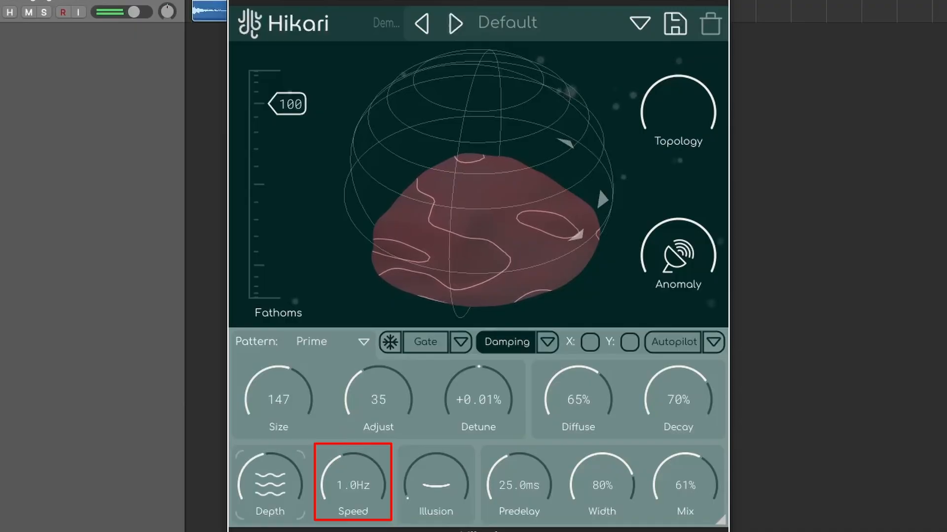
# Set the modulation Speed to 1.3 Hz and raise the Illusion effect to its maximum.
pyautogui.moveTo(349, 493); pyautogui.dragTo(349, 491)
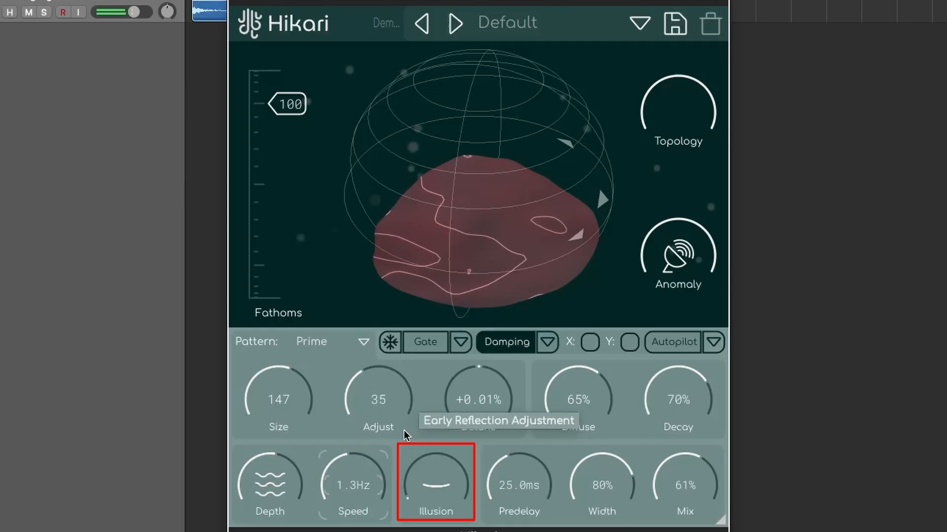
pyautogui.moveTo(438, 462); pyautogui.dragTo(439, 404)
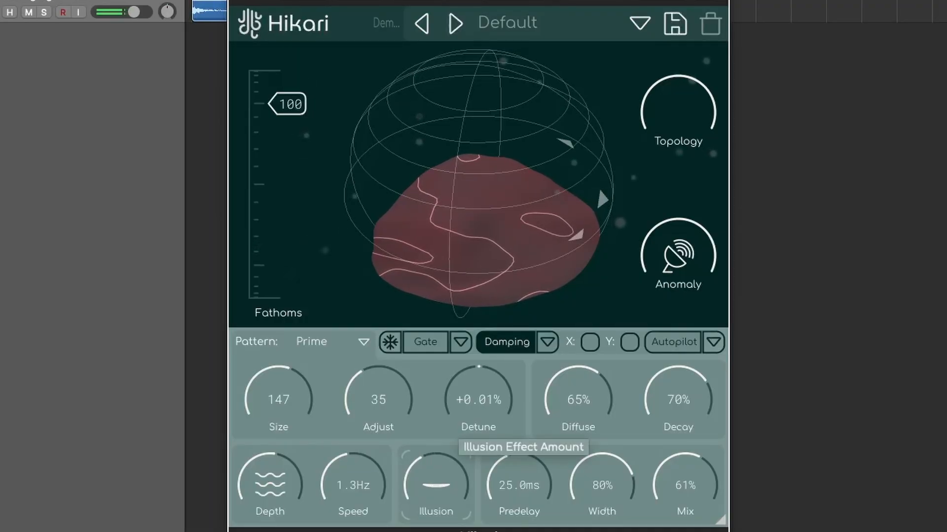
pyautogui.moveTo(433, 475); pyautogui.dragTo(433, 414)
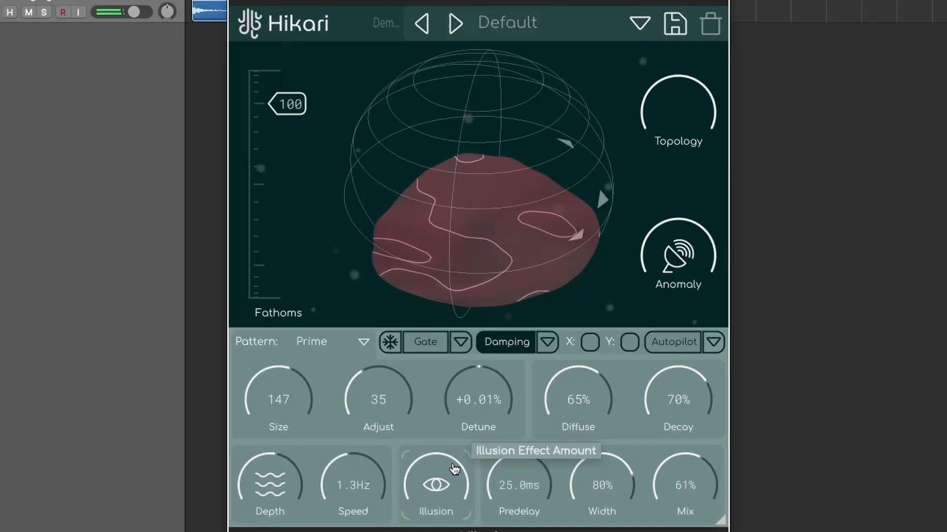
# Set Fathoms to 24 and switch the reverb freeze on and off again.
pyautogui.moveTo(295, 125); pyautogui.dragTo(295, 166)
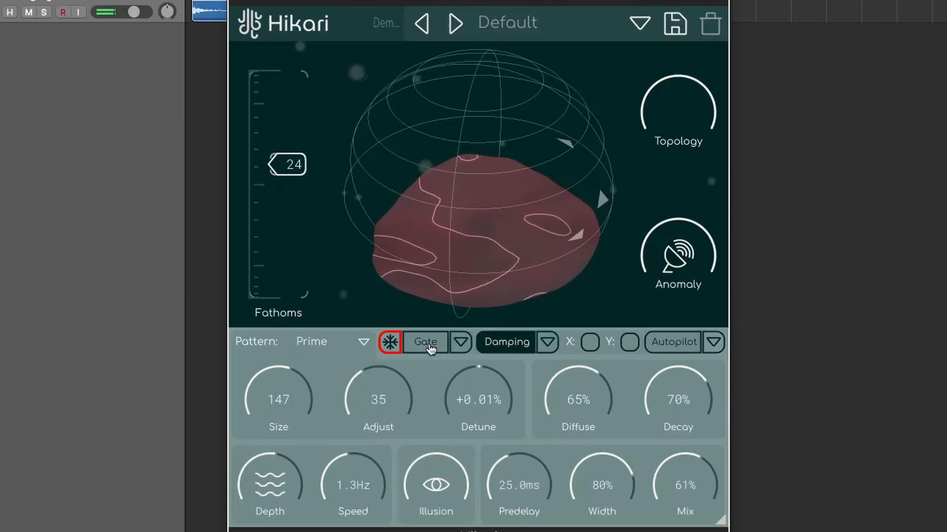
pyautogui.click(392, 343)
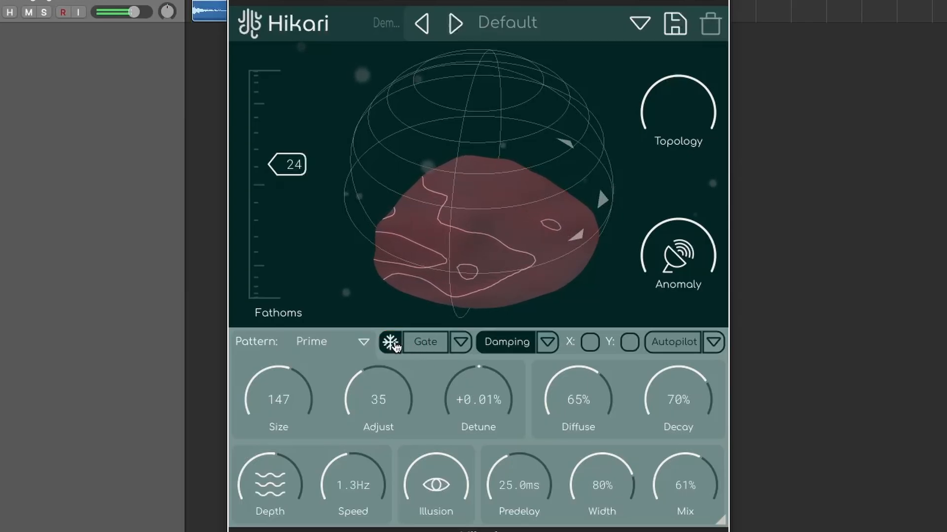
pyautogui.click(394, 345)
# Try the Gate by enabling it and viewing its settings, and turn it off and close them.
pyautogui.click(425, 346)
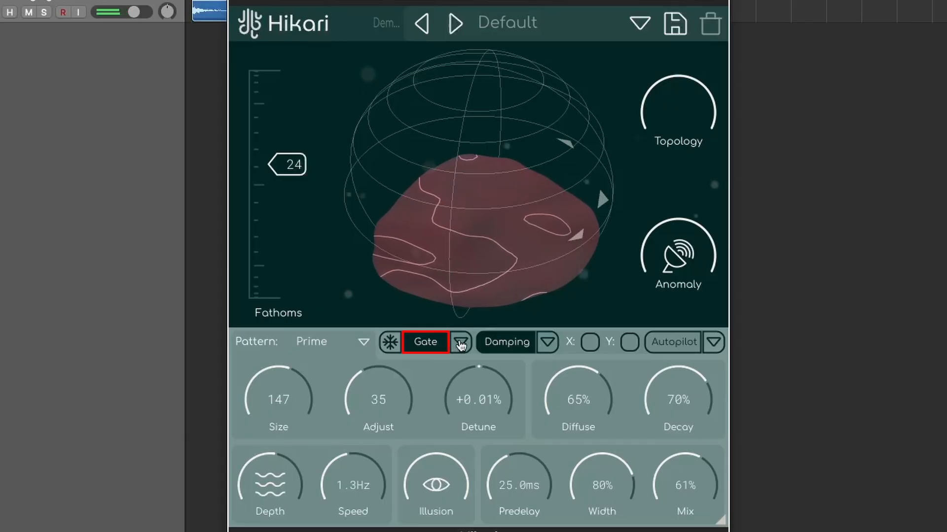
pyautogui.click(460, 345)
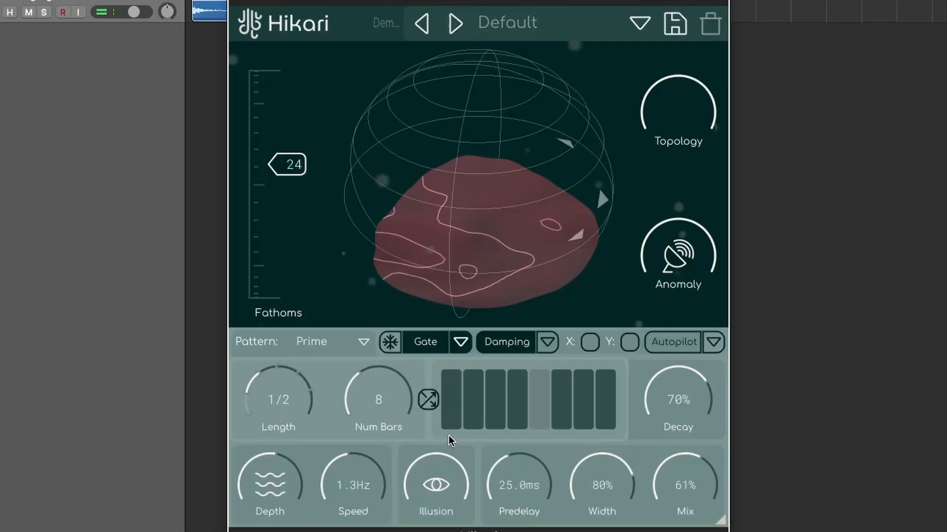
pyautogui.click(433, 344)
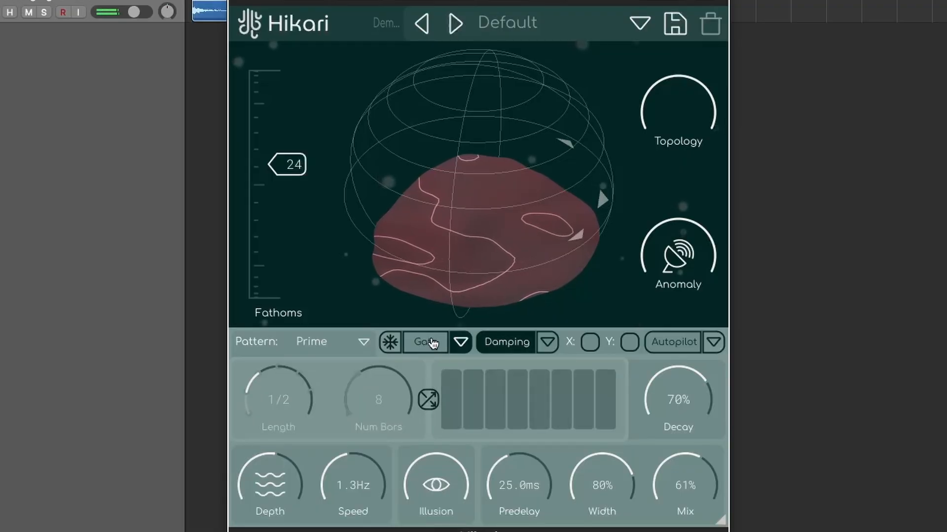
pyautogui.click(459, 344)
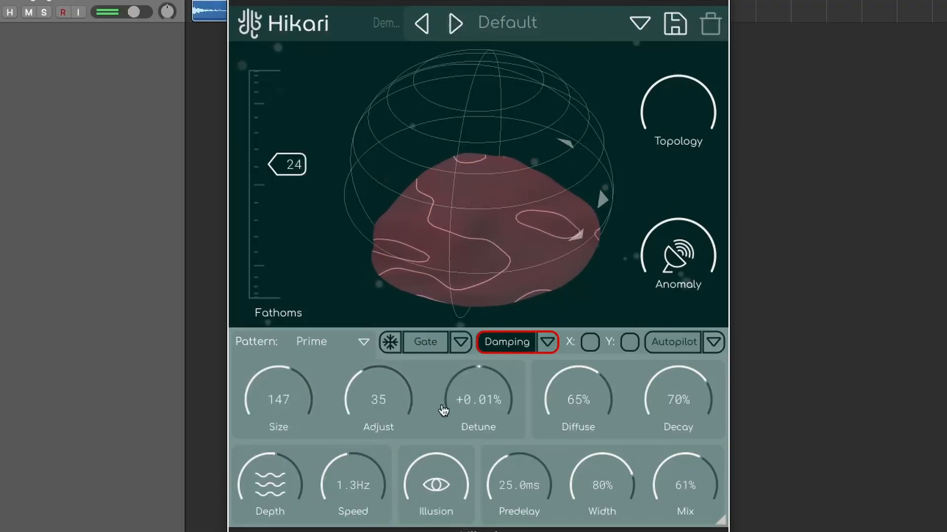
# Turn Damping off and display its filter curve settings.
pyautogui.click(506, 350)
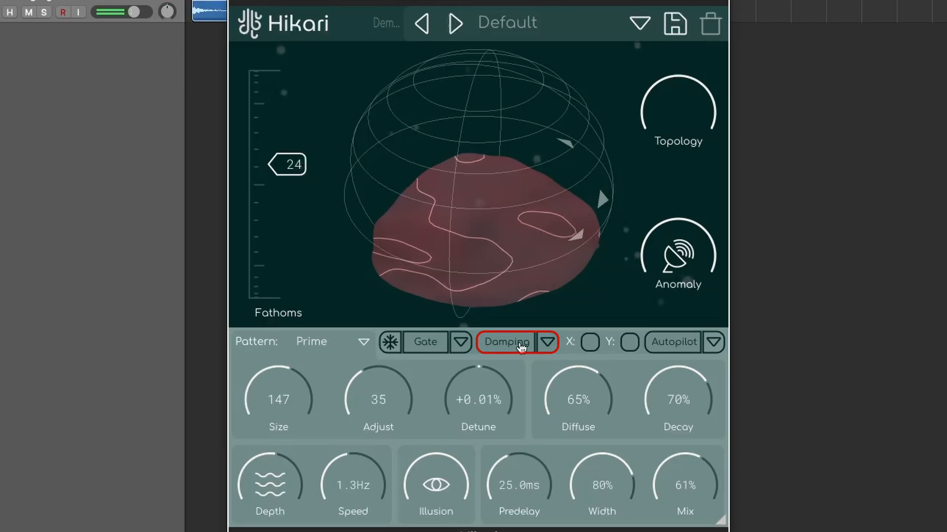
pyautogui.click(542, 343)
pyautogui.click(539, 343)
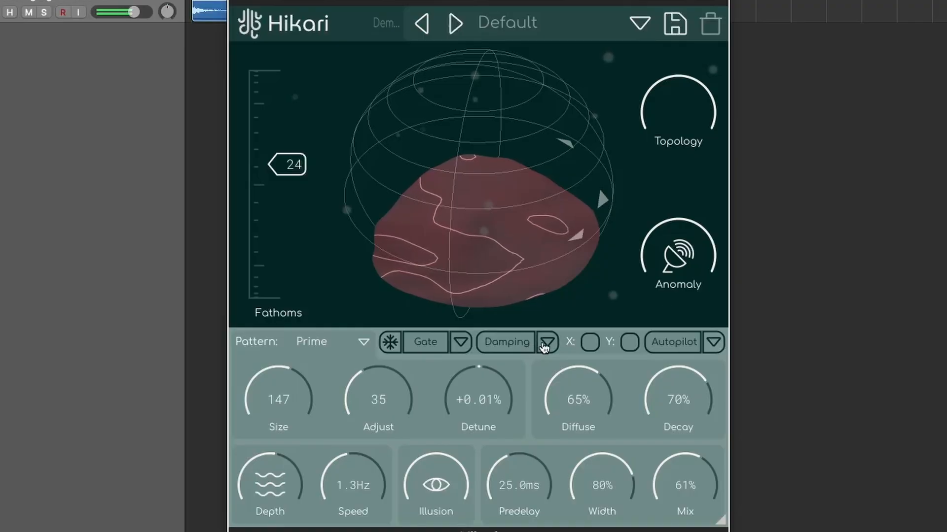
pyautogui.click(542, 344)
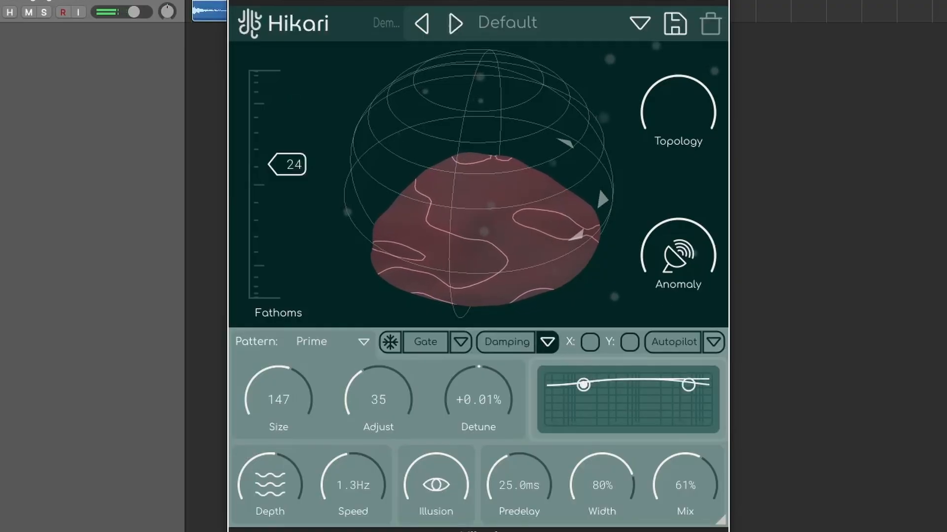
# Reposition the low-frequency node of the Damping filter, trying several spots before returning it near its original place, and close the settings.
pyautogui.moveTo(584, 385); pyautogui.dragTo(640, 417)
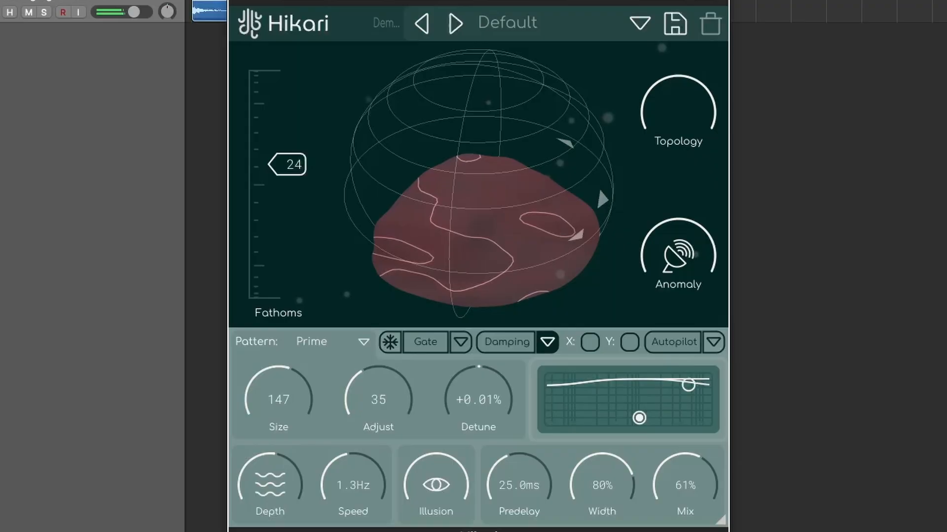
pyautogui.moveTo(639, 417); pyautogui.dragTo(547, 390)
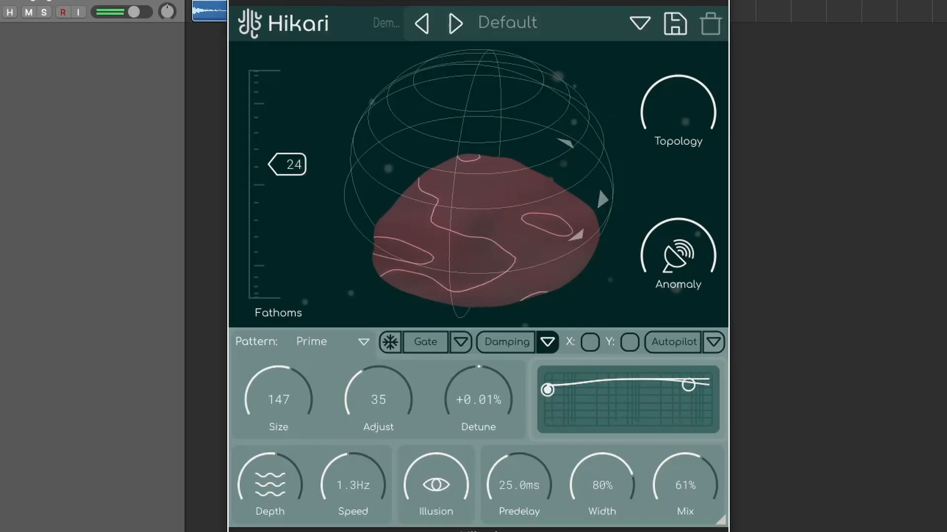
pyautogui.moveTo(548, 390); pyautogui.dragTo(577, 392)
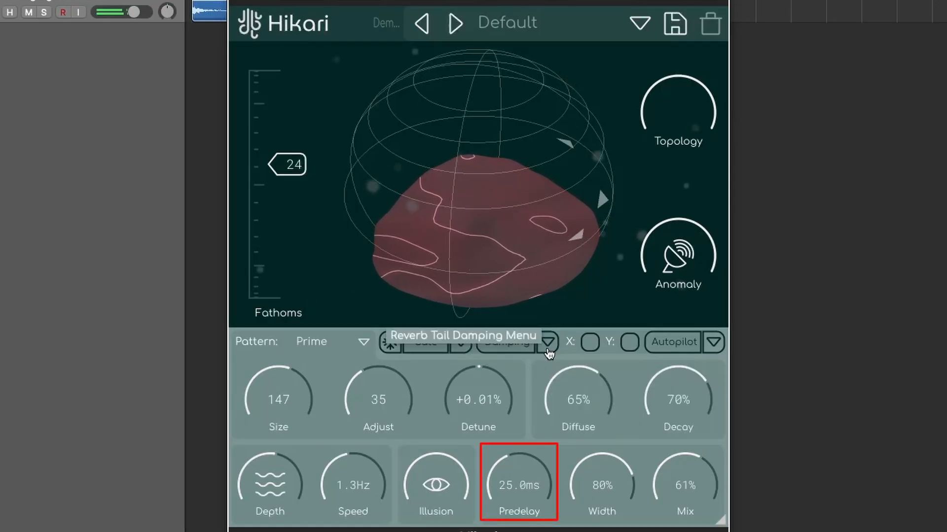
# Set the Predelay to 61.4 ms and the Mix to 63%.
pyautogui.moveTo(523, 473); pyautogui.dragTo(560, 478)
pyautogui.moveTo(685, 485)
pyautogui.mouseDown()
pyautogui.moveTo(685, 525)
pyautogui.moveTo(685, 494)
pyautogui.mouseUp()
# Sweep the Width down to 0% and up to 100%, and raise the Mix to 100% before lowering it to 88%.
pyautogui.moveTo(605, 499)
pyautogui.mouseDown()
pyautogui.moveTo(604, 491)
pyautogui.moveTo(604, 531)
pyautogui.mouseUp()
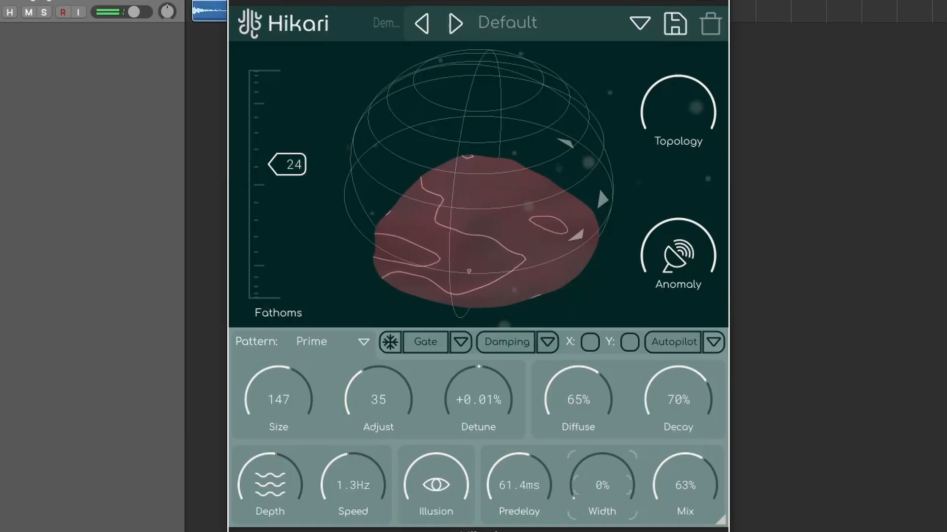
pyautogui.moveTo(602, 477); pyautogui.dragTo(603, 427)
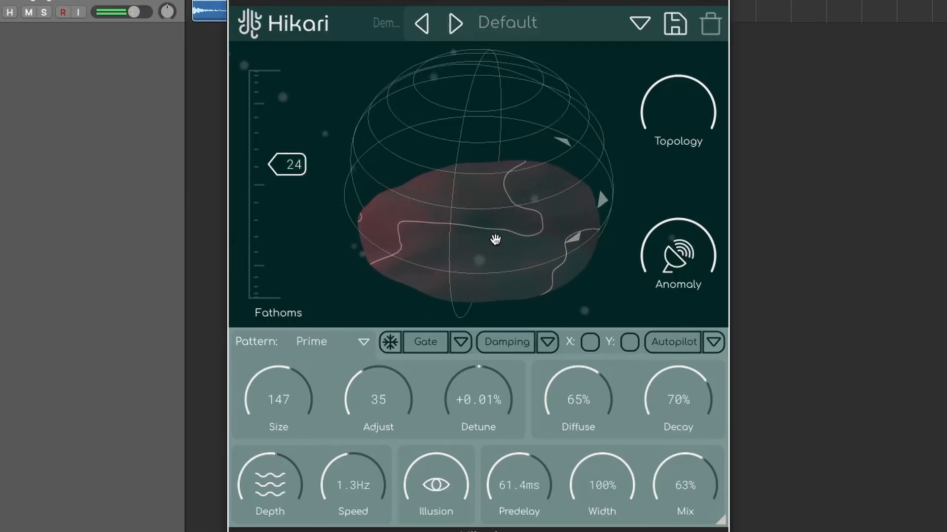
pyautogui.moveTo(683, 483); pyautogui.dragTo(683, 456)
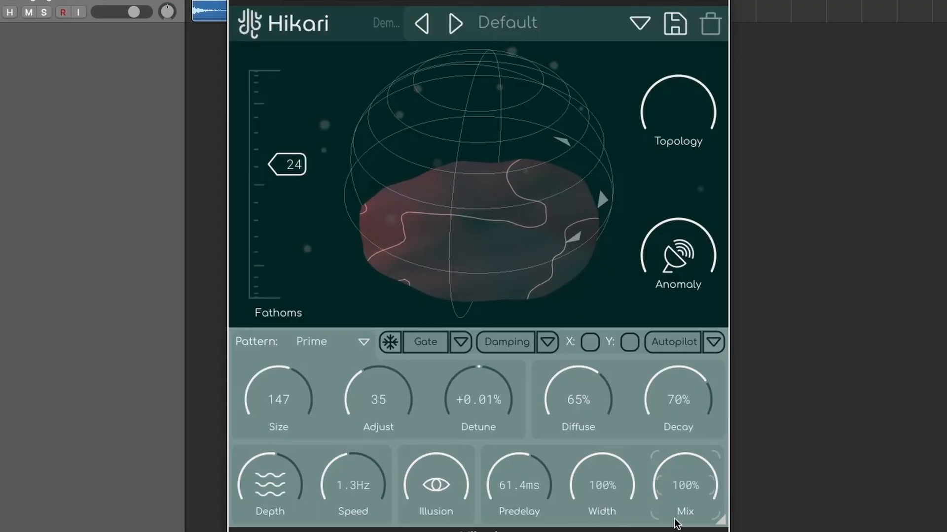
pyautogui.moveTo(696, 488); pyautogui.dragTo(696, 498)
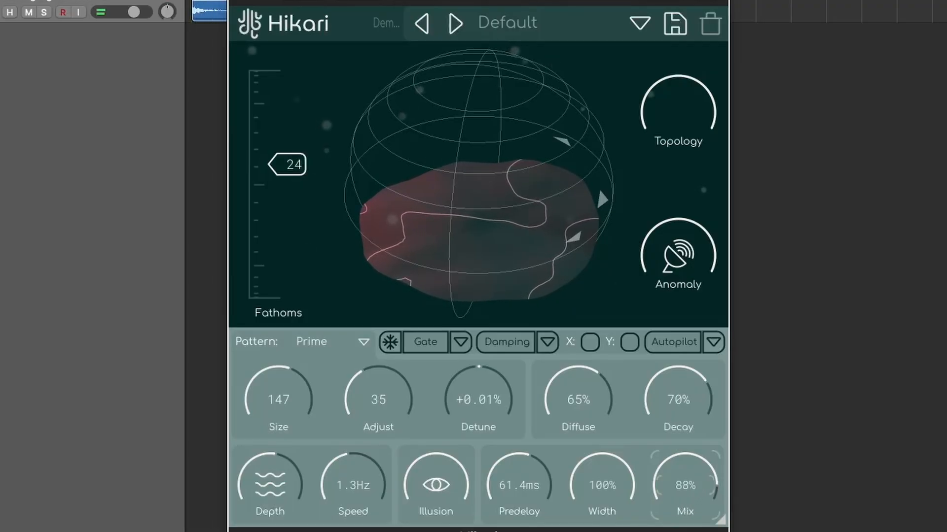